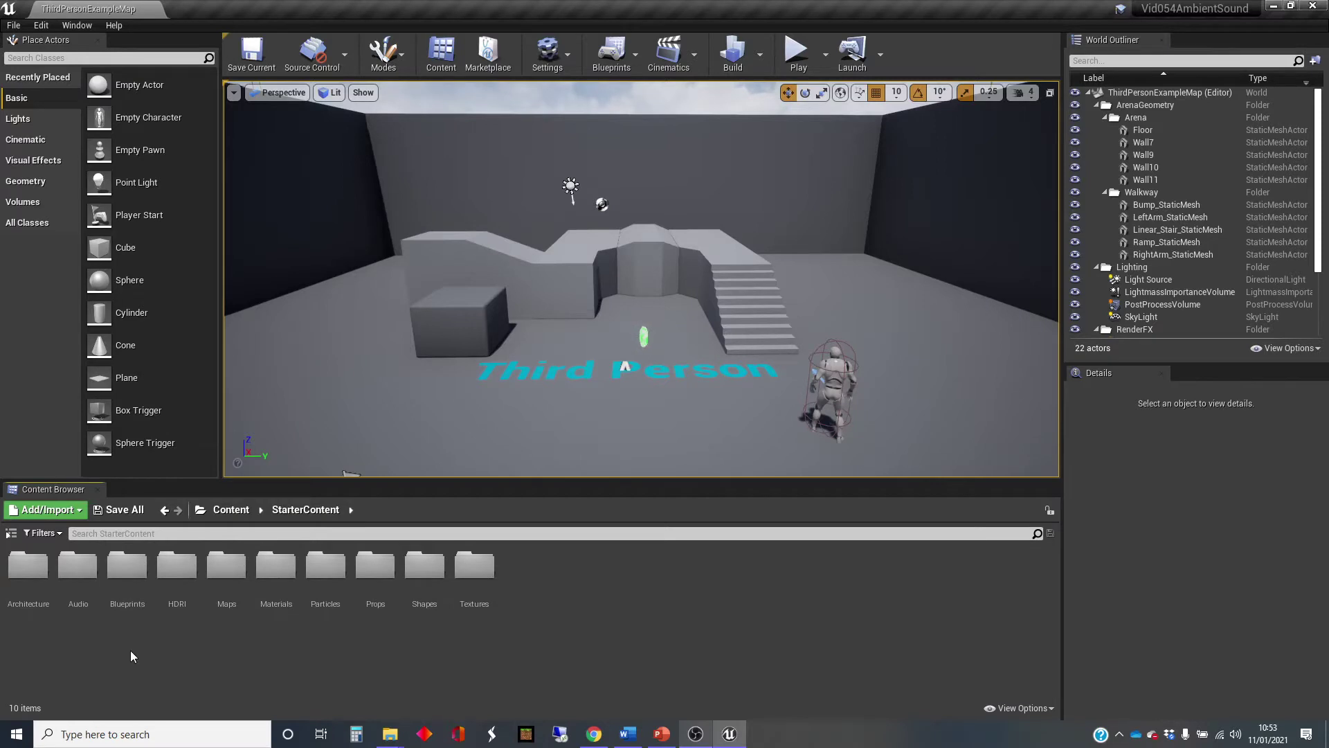
Place the Starter_Music01 sound wave from StarterContent's Audio folder on the floor in front of the Third Person text
{"action": "double_click", "coordinate": [78, 566]}
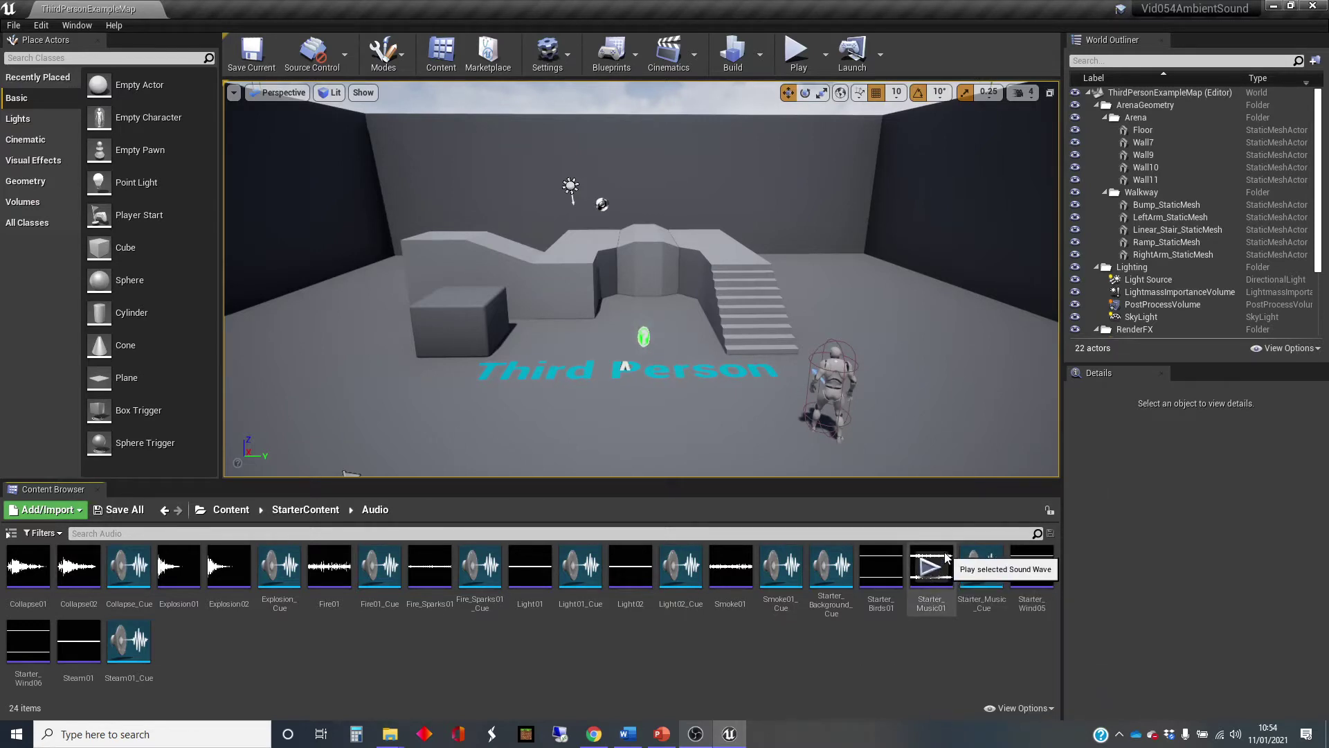
{"action": "left_click_drag", "start_coordinate": [945, 564], "coordinate": [583, 395]}
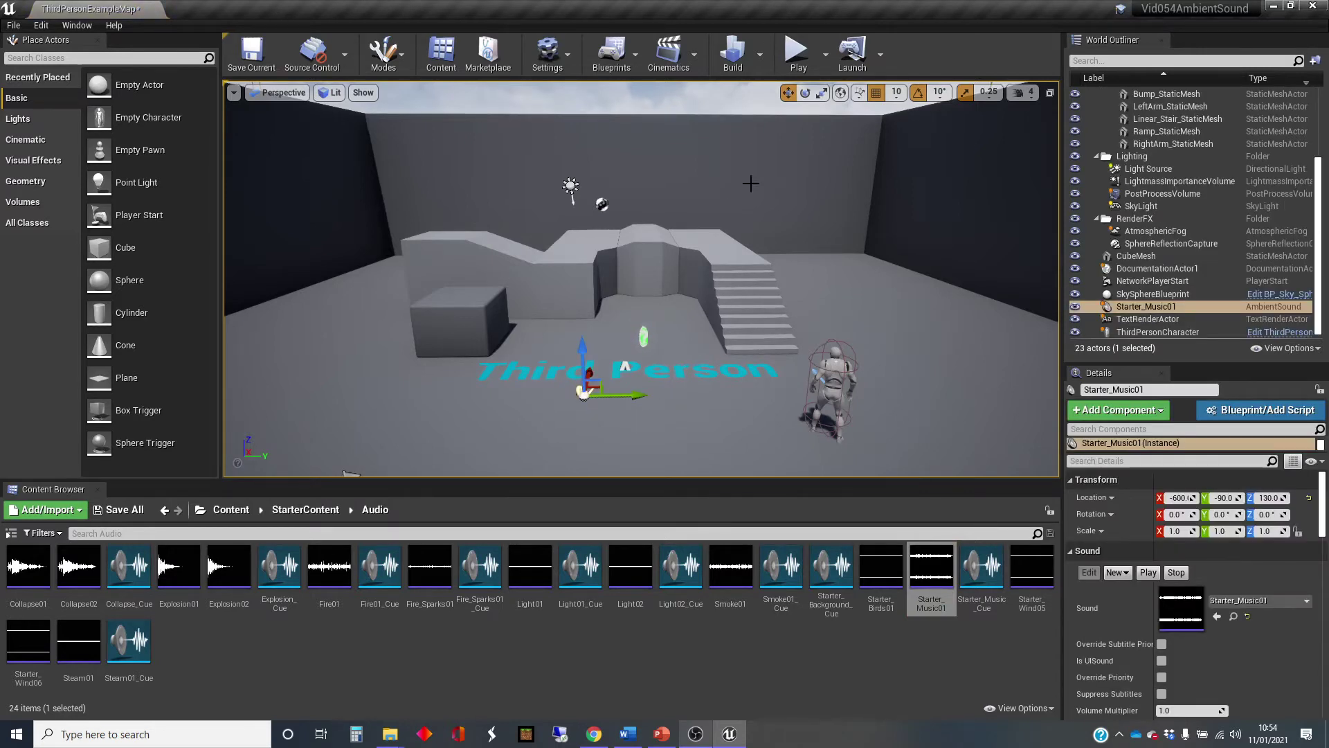
Play-test the level, running the character around the arena to listen to the music, and end the session
{"action": "left_click", "coordinate": [796, 55]}
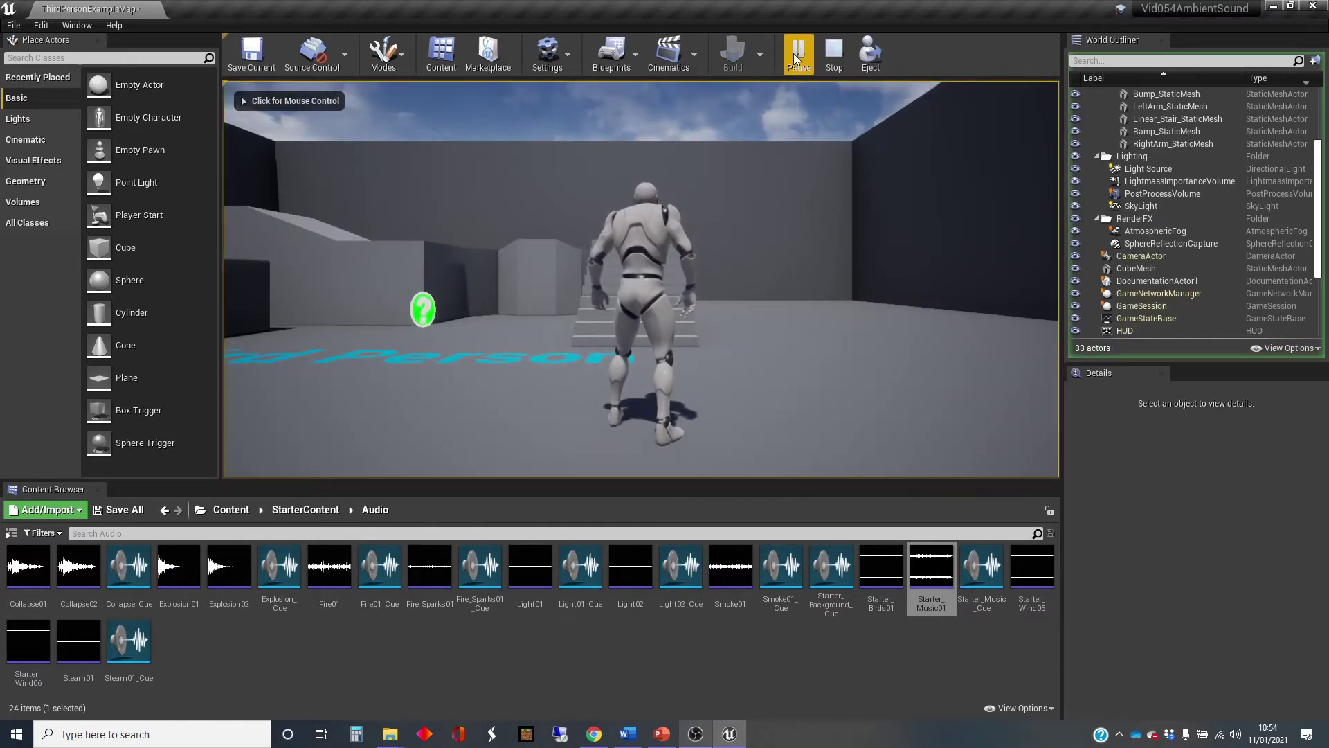
{"action": "left_click", "coordinate": [770, 166]}
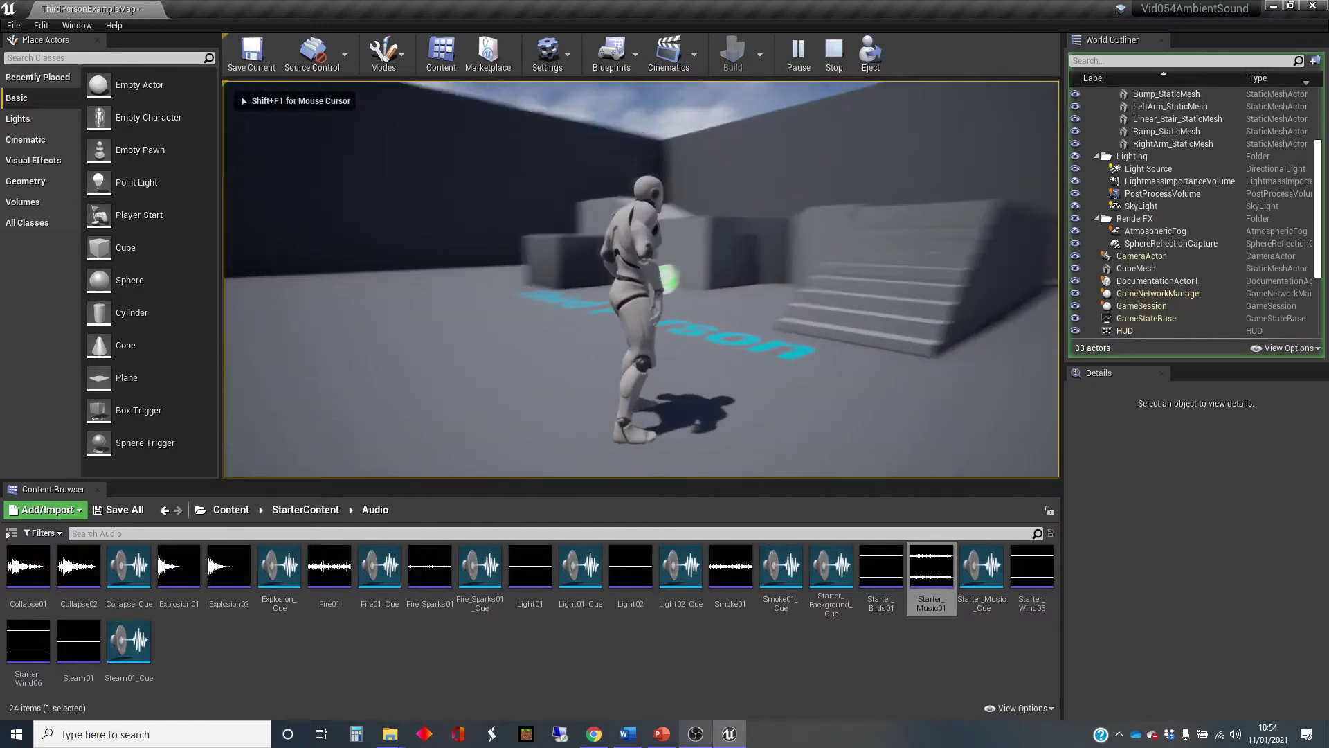
{"action": "key", "text": "w"}
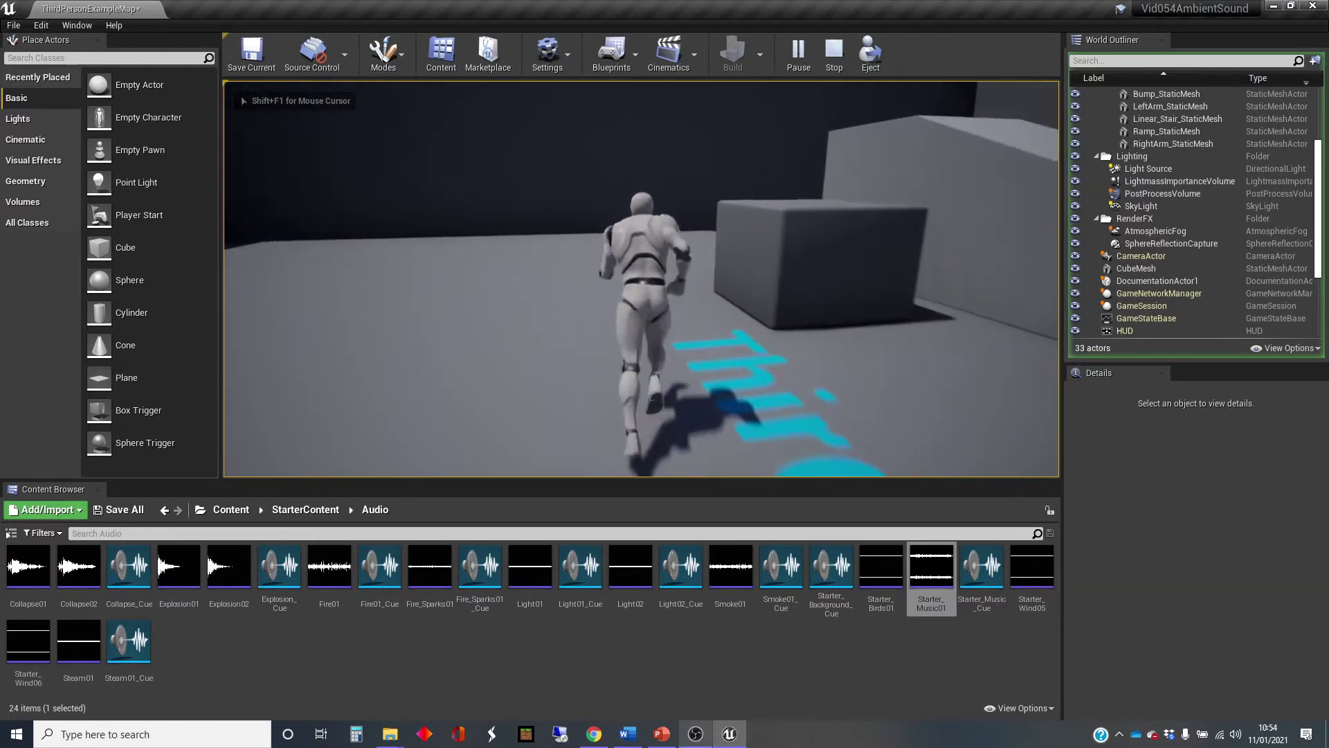
{"action": "key", "text": "w"}
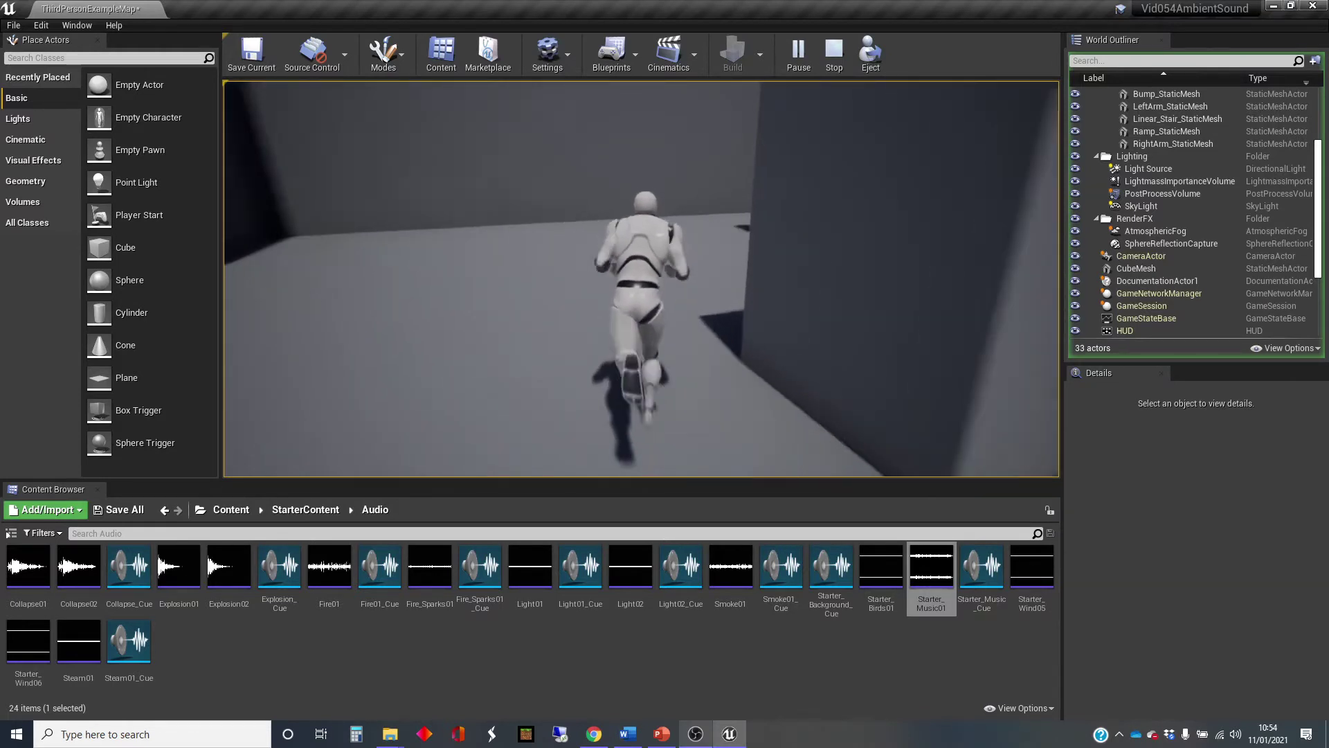
{"action": "key", "text": "w"}
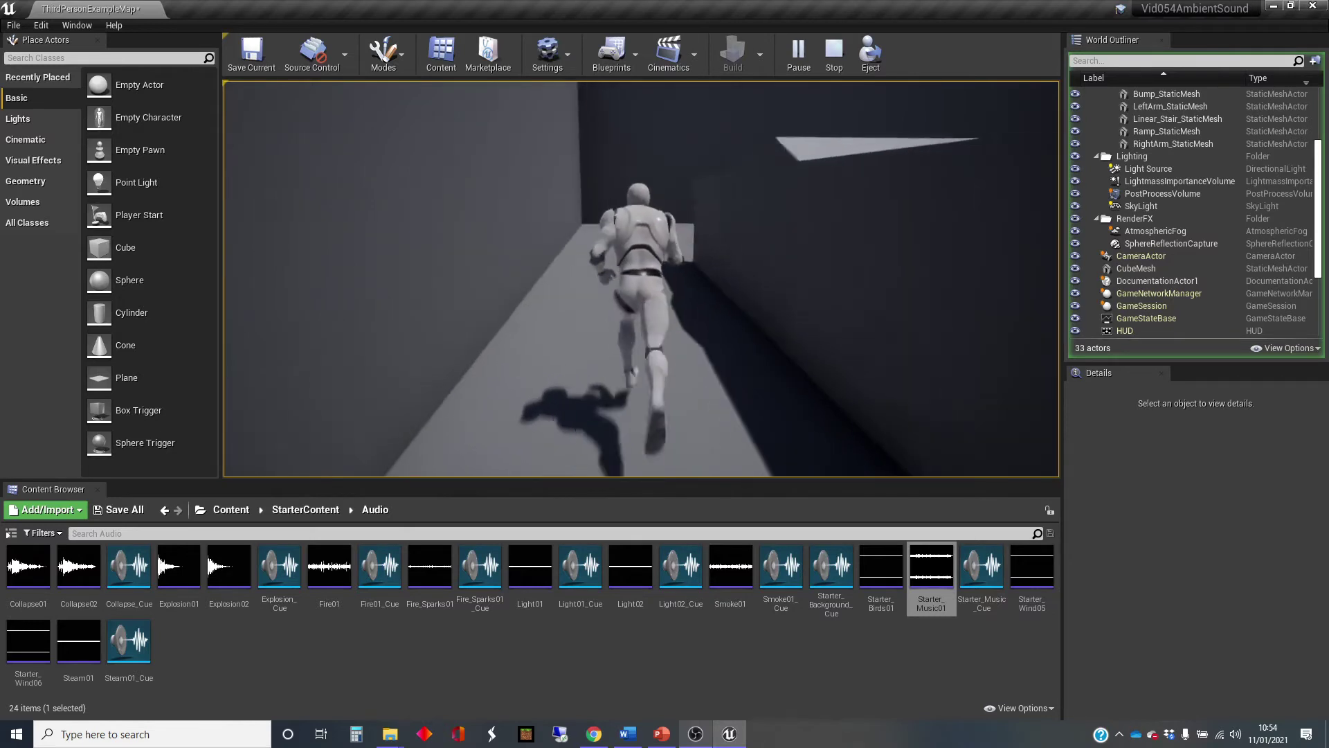
{"action": "key", "text": "Escape"}
Raise the Starter_Music01 ambient sound actor vertically to a Z location of 170
{"action": "right_click_drag", "start_coordinate": [723, 285], "coordinate": [664, 339]}
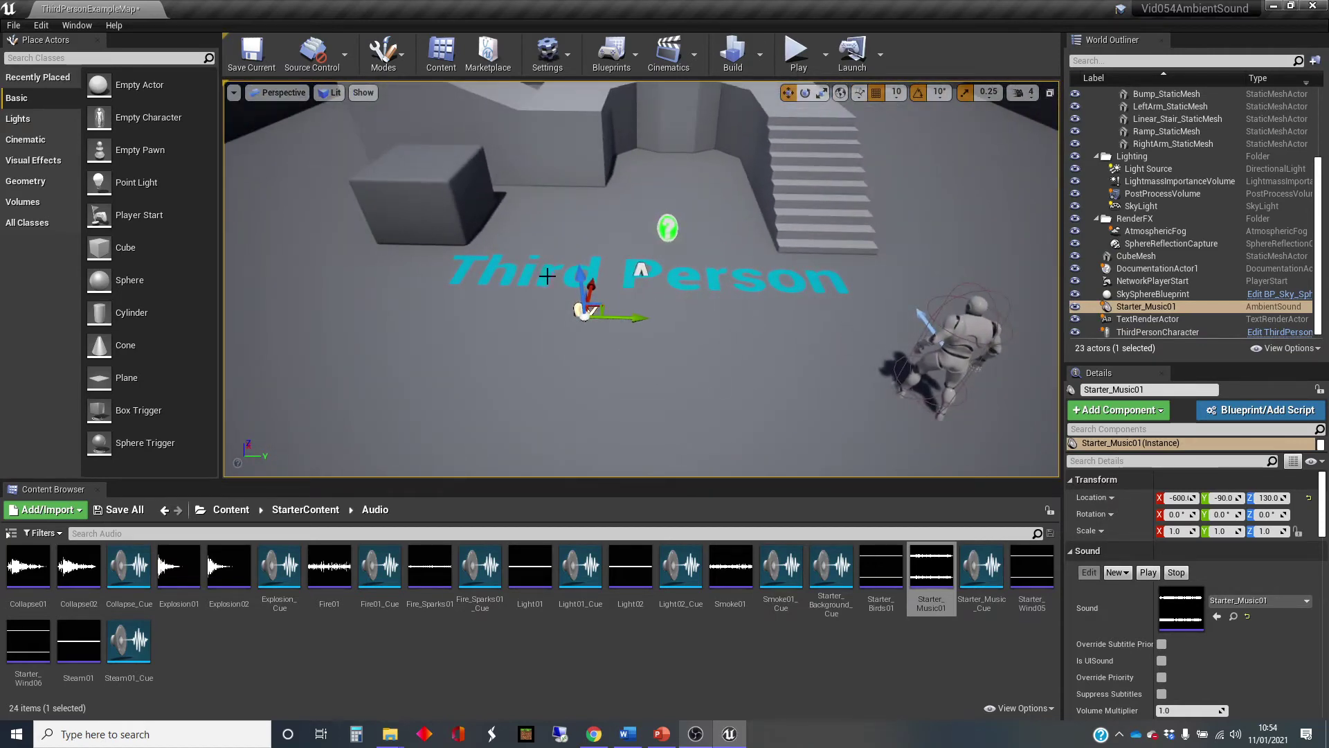
{"action": "left_click_drag", "start_coordinate": [581, 290], "coordinate": [582, 272]}
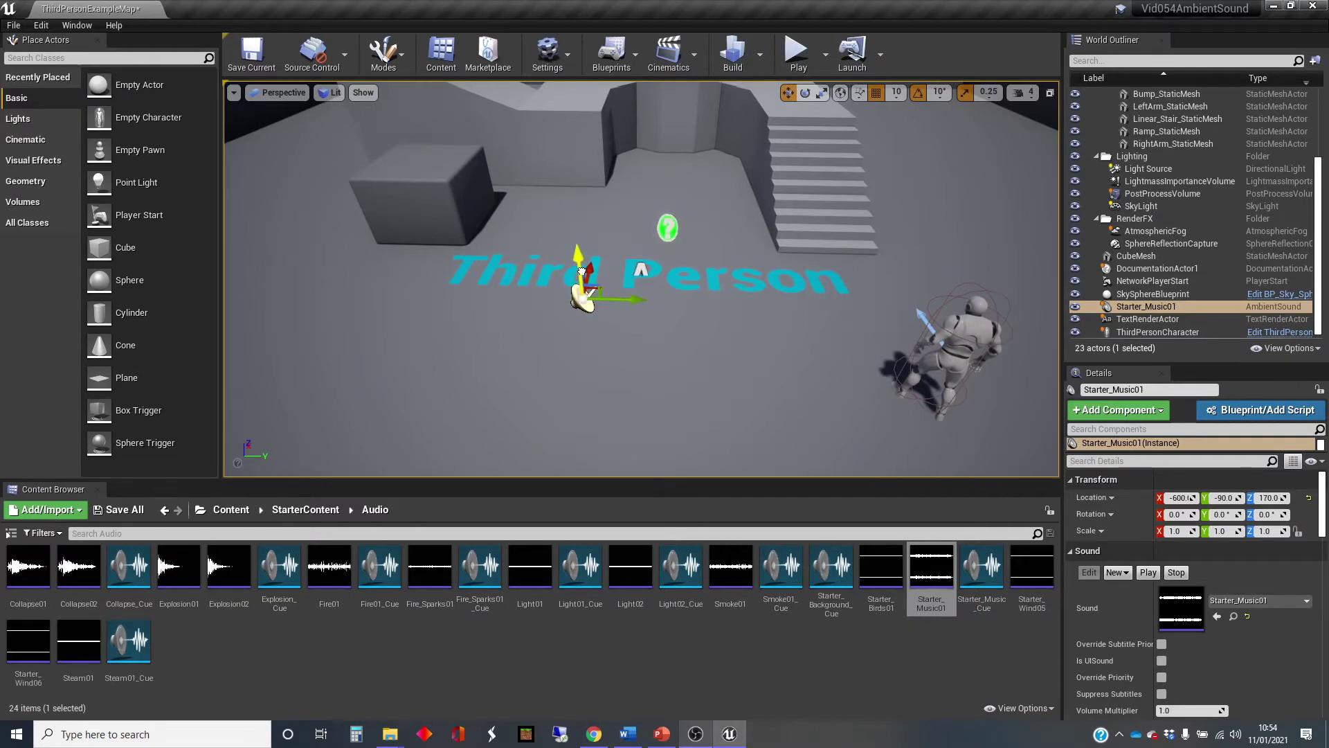
{"action": "right_click_drag", "start_coordinate": [582, 272], "coordinate": [473, 262]}
{"action": "key", "text": "d"}
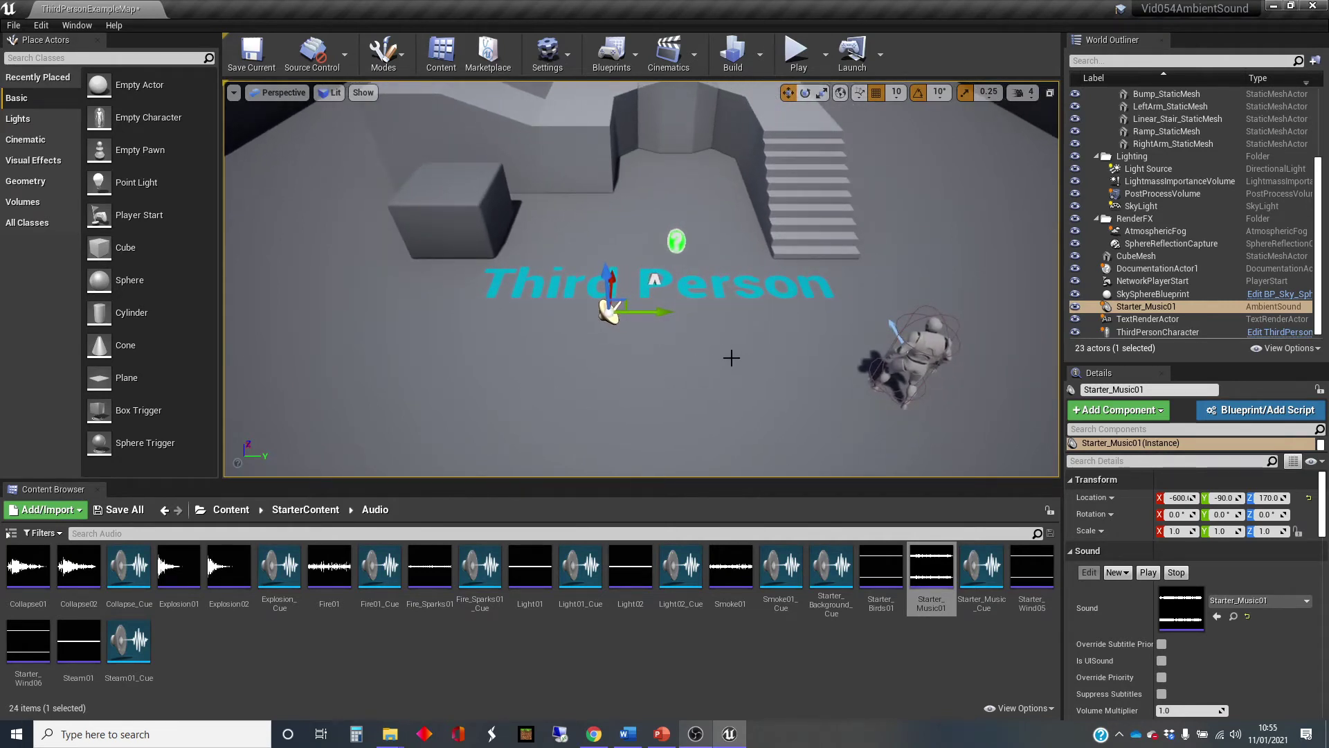
{"action": "right_click_drag", "start_coordinate": [679, 358], "coordinate": [680, 378]}
{"action": "key", "text": "w"}
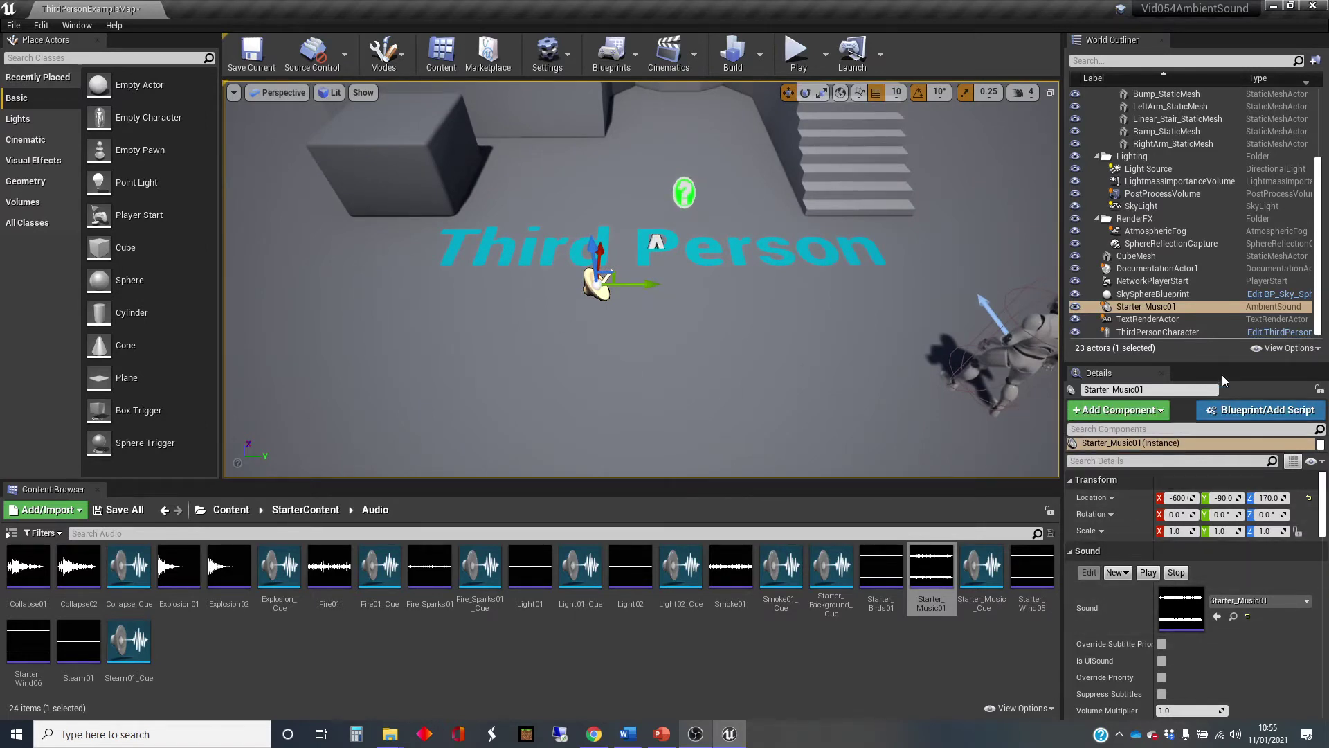
Enlarge the details area and examine Starter_Music01's properties, from its sound and attenuation settings down to activation
{"action": "left_click_drag", "start_coordinate": [1224, 363], "coordinate": [1224, 288]}
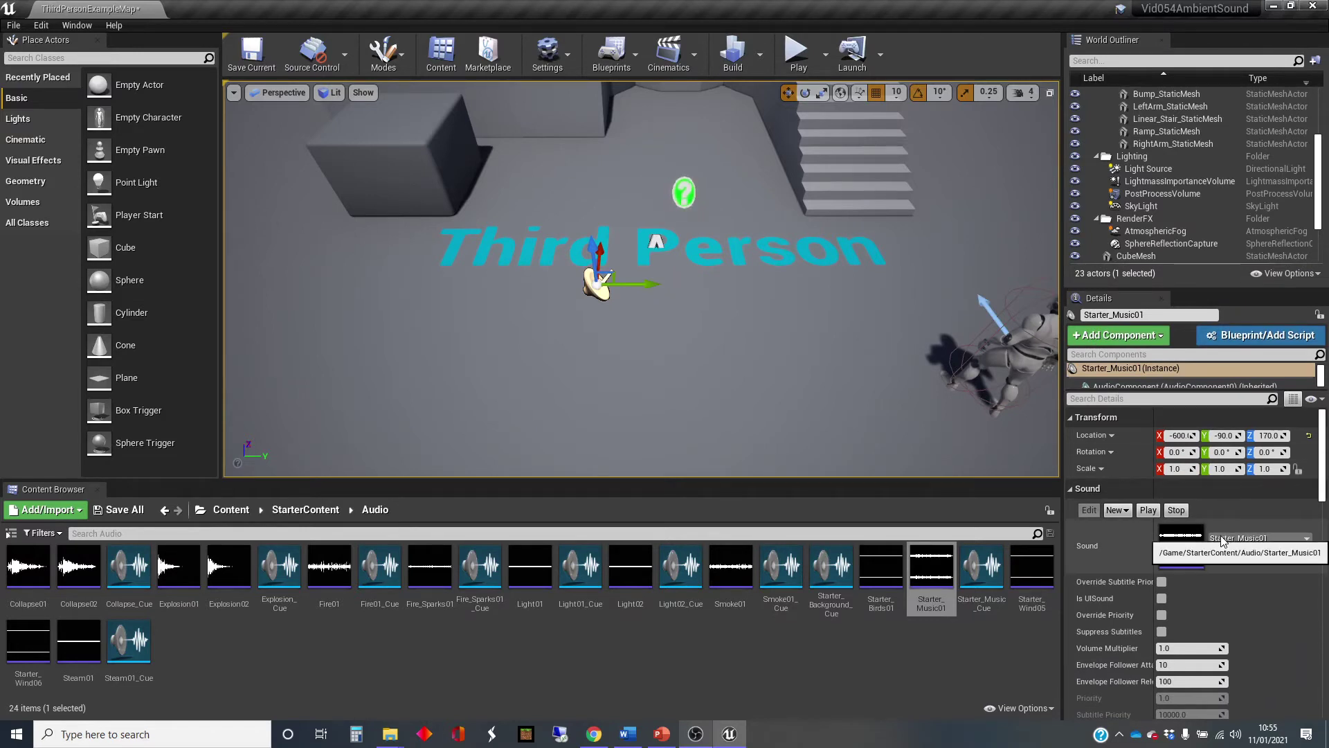
{"action": "scroll", "coordinate": [1232, 571], "scroll_direction": "down", "scroll_amount": 3}
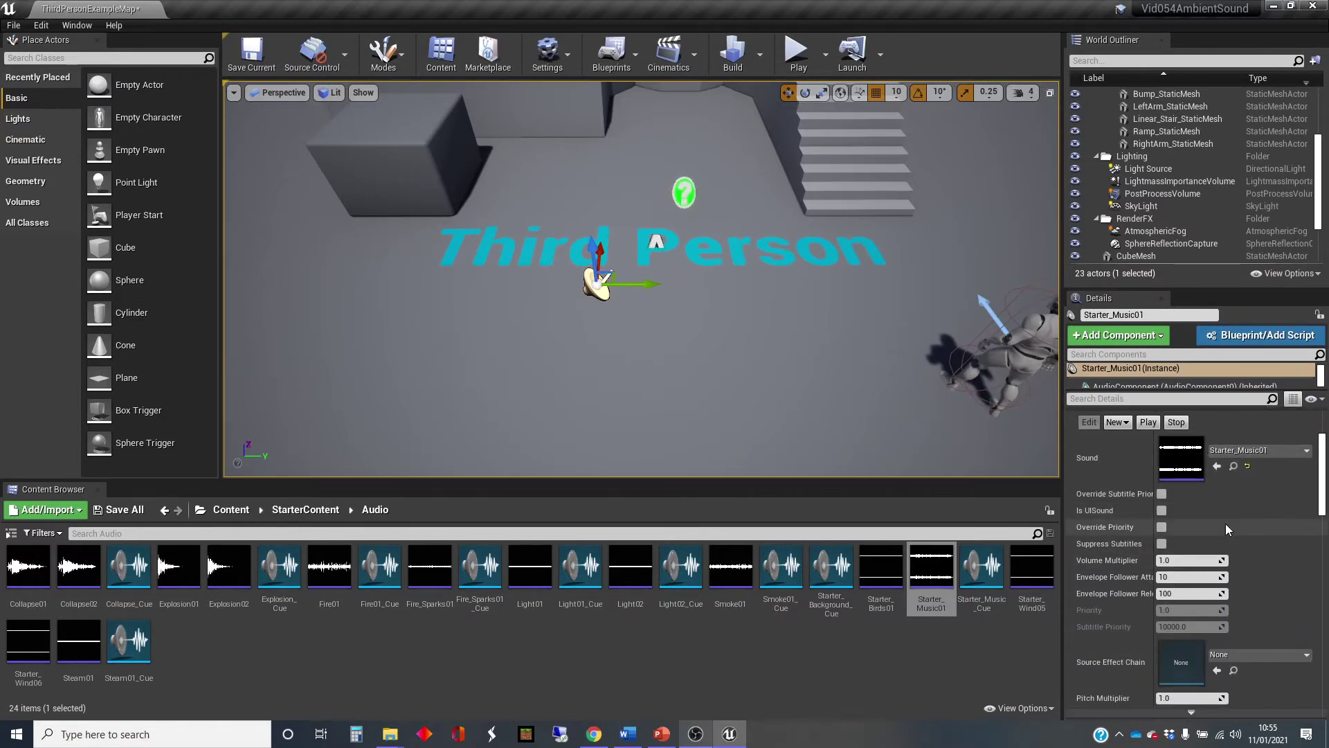
{"action": "scroll", "coordinate": [1215, 514], "scroll_direction": "up", "scroll_amount": 3}
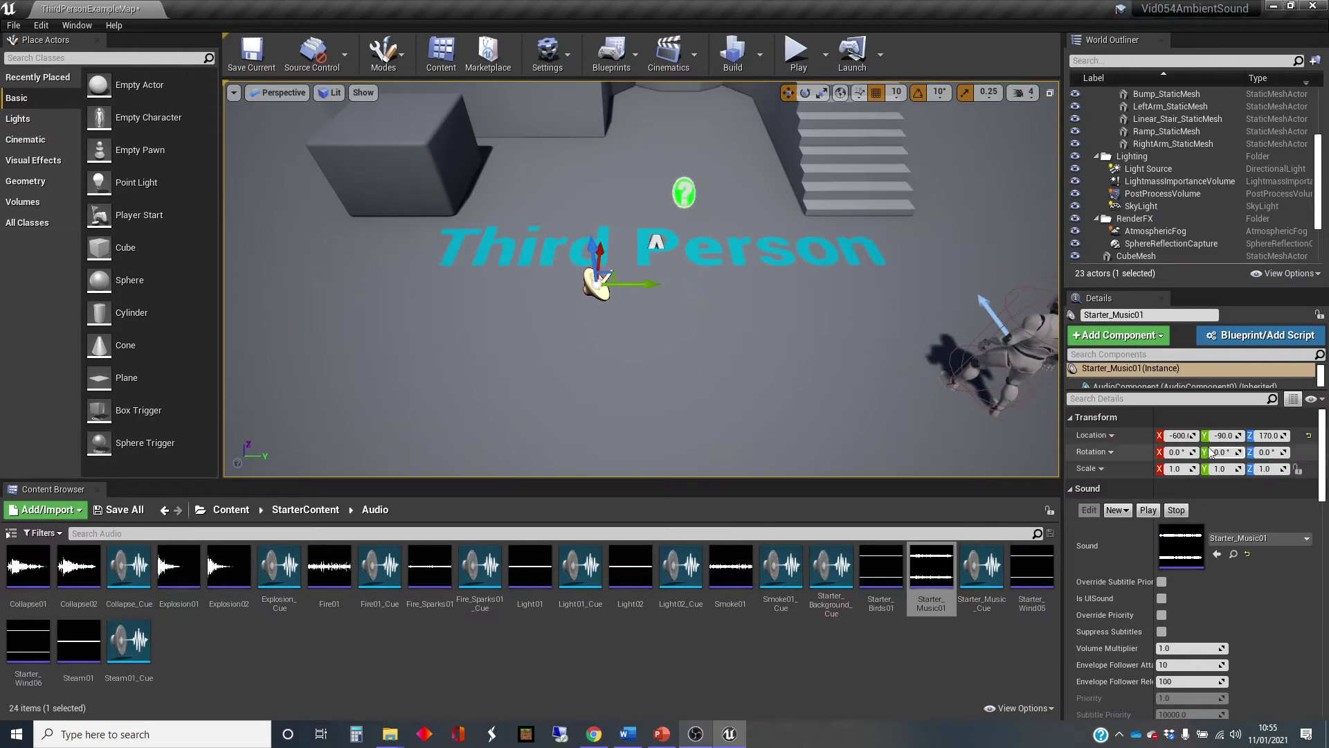
{"action": "scroll", "coordinate": [1236, 558], "scroll_direction": "down", "scroll_amount": 3}
{"action": "scroll", "coordinate": [1238, 551], "scroll_direction": "down", "scroll_amount": 6}
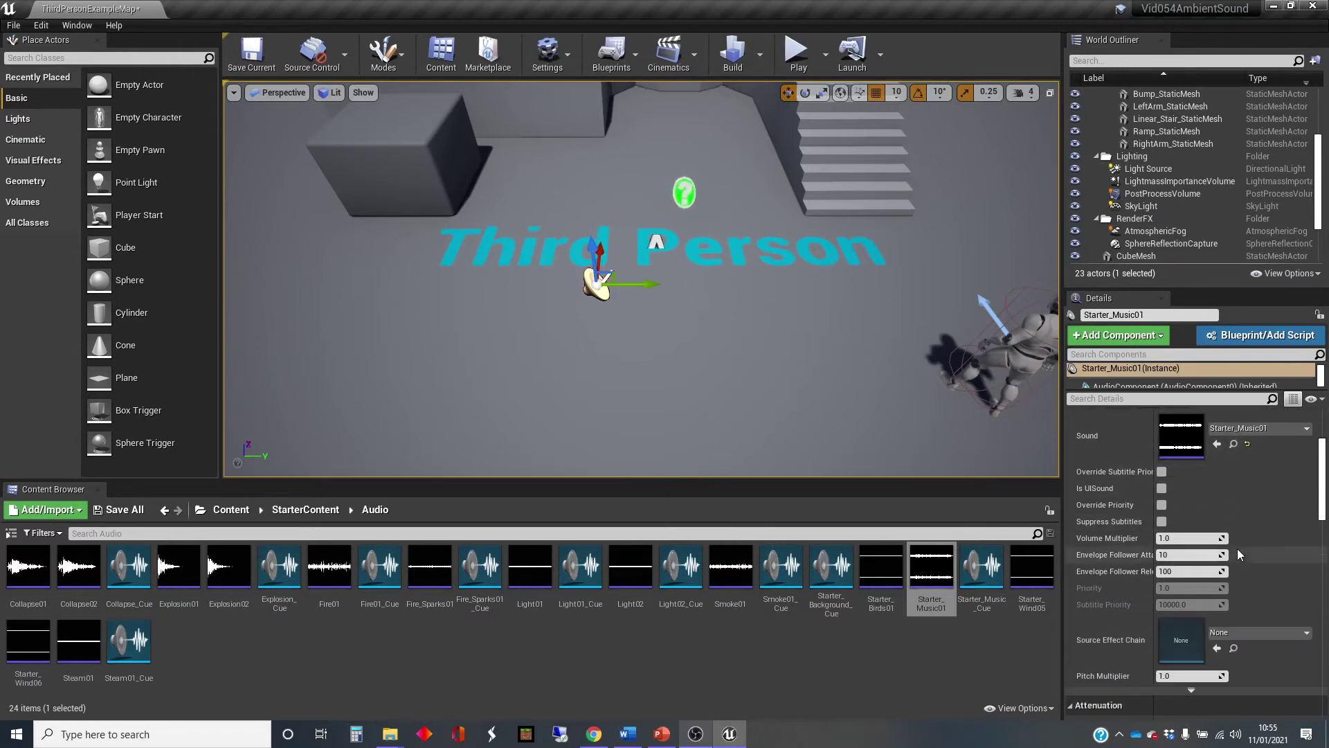
{"action": "scroll", "coordinate": [1236, 548], "scroll_direction": "down", "scroll_amount": 2}
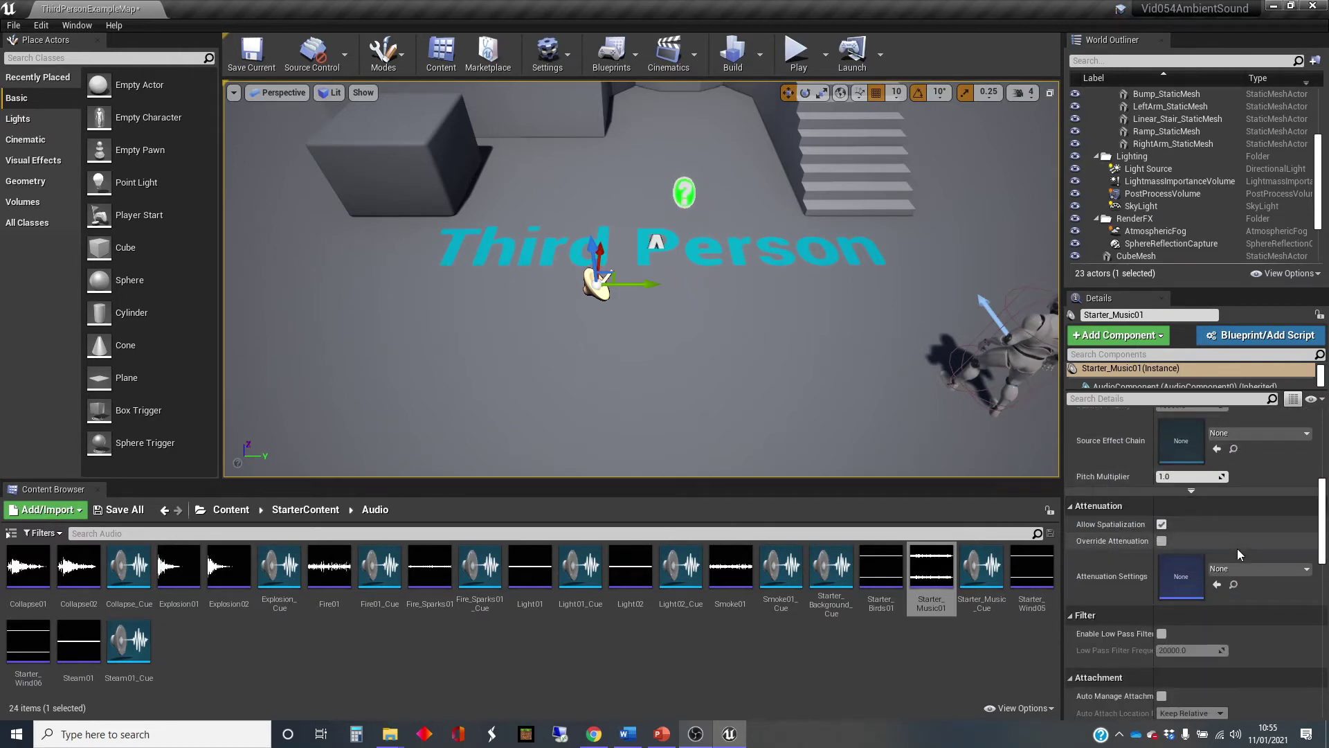
{"action": "scroll", "coordinate": [1241, 522], "scroll_direction": "down", "scroll_amount": 3}
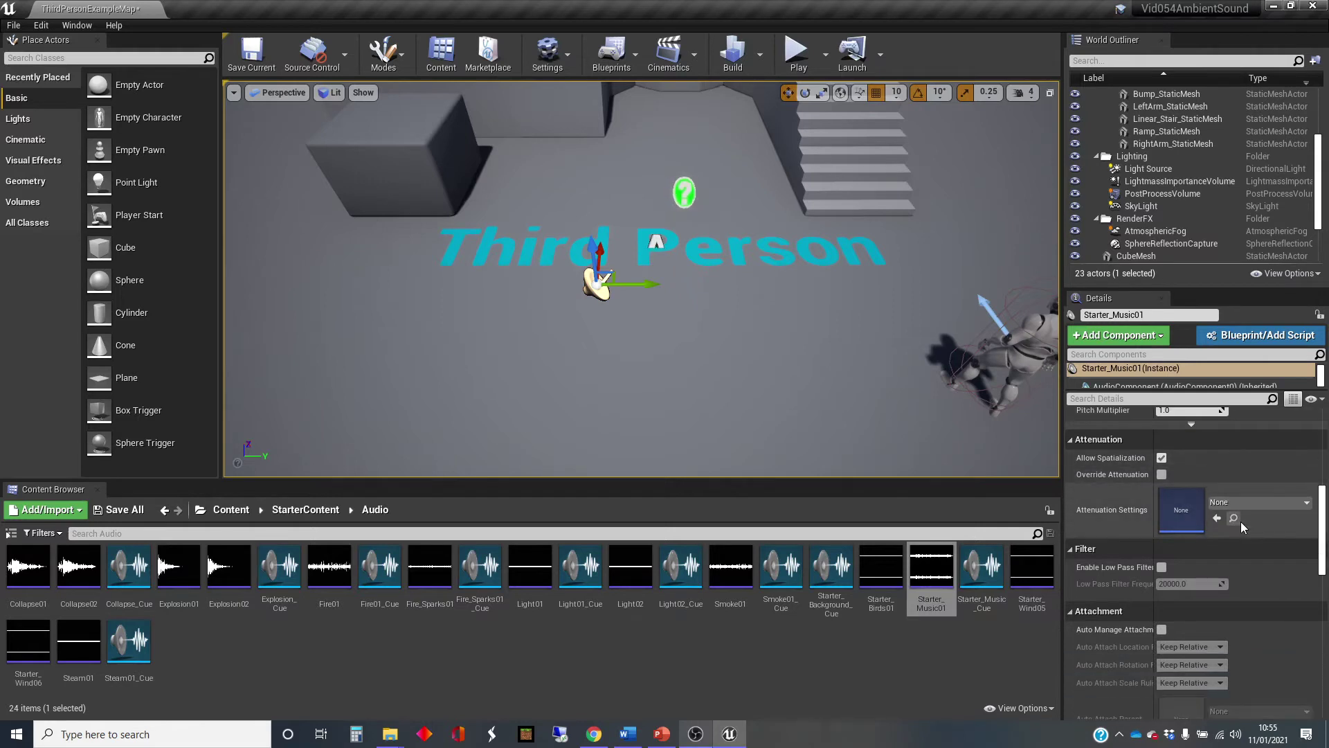
{"action": "scroll", "coordinate": [1266, 530], "scroll_direction": "down", "scroll_amount": 4}
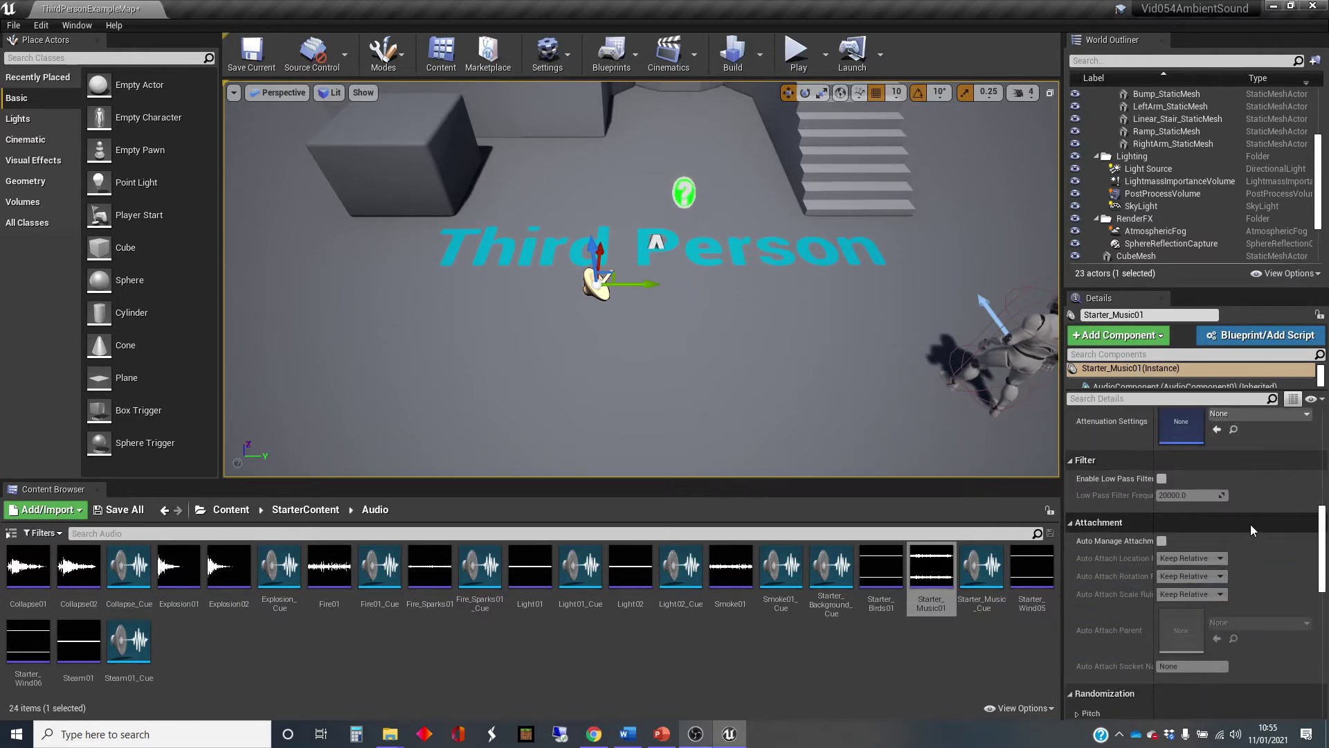
{"action": "scroll", "coordinate": [1251, 525], "scroll_direction": "down", "scroll_amount": 10}
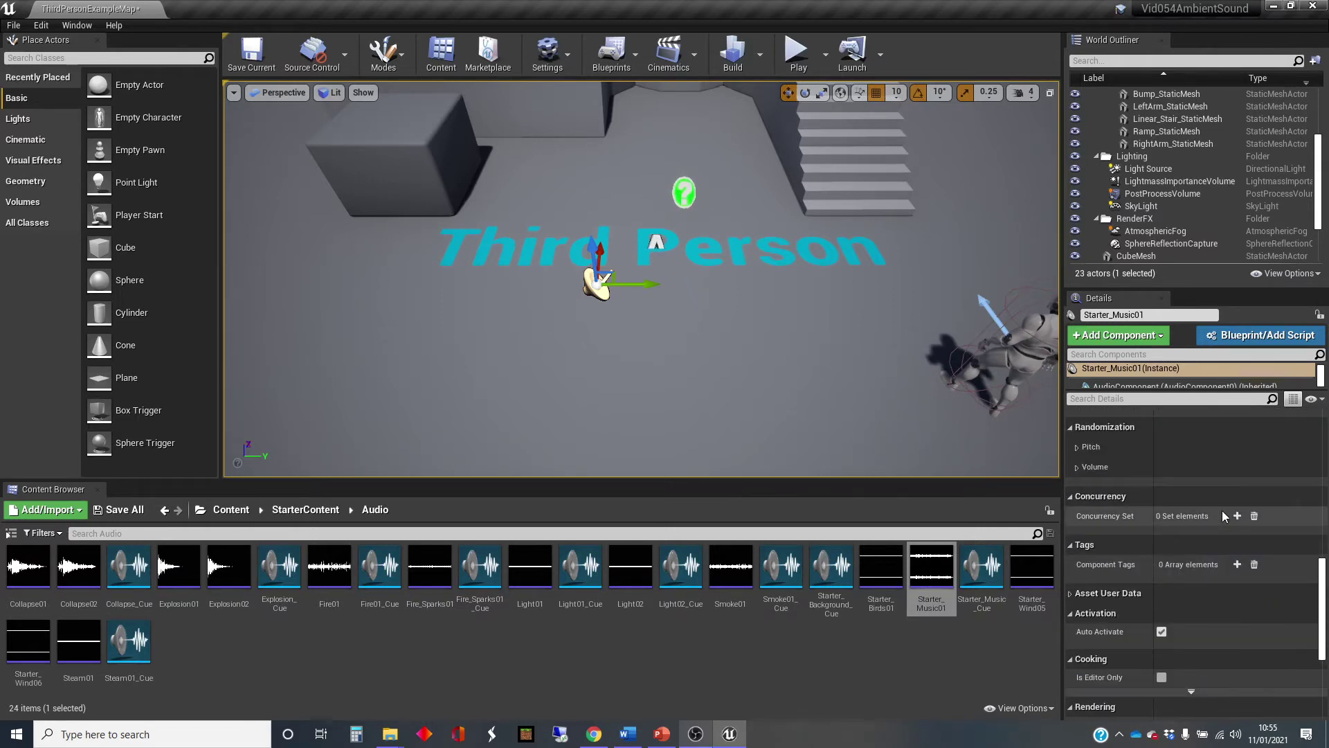
{"action": "scroll", "coordinate": [1223, 516], "scroll_direction": "down", "scroll_amount": 3}
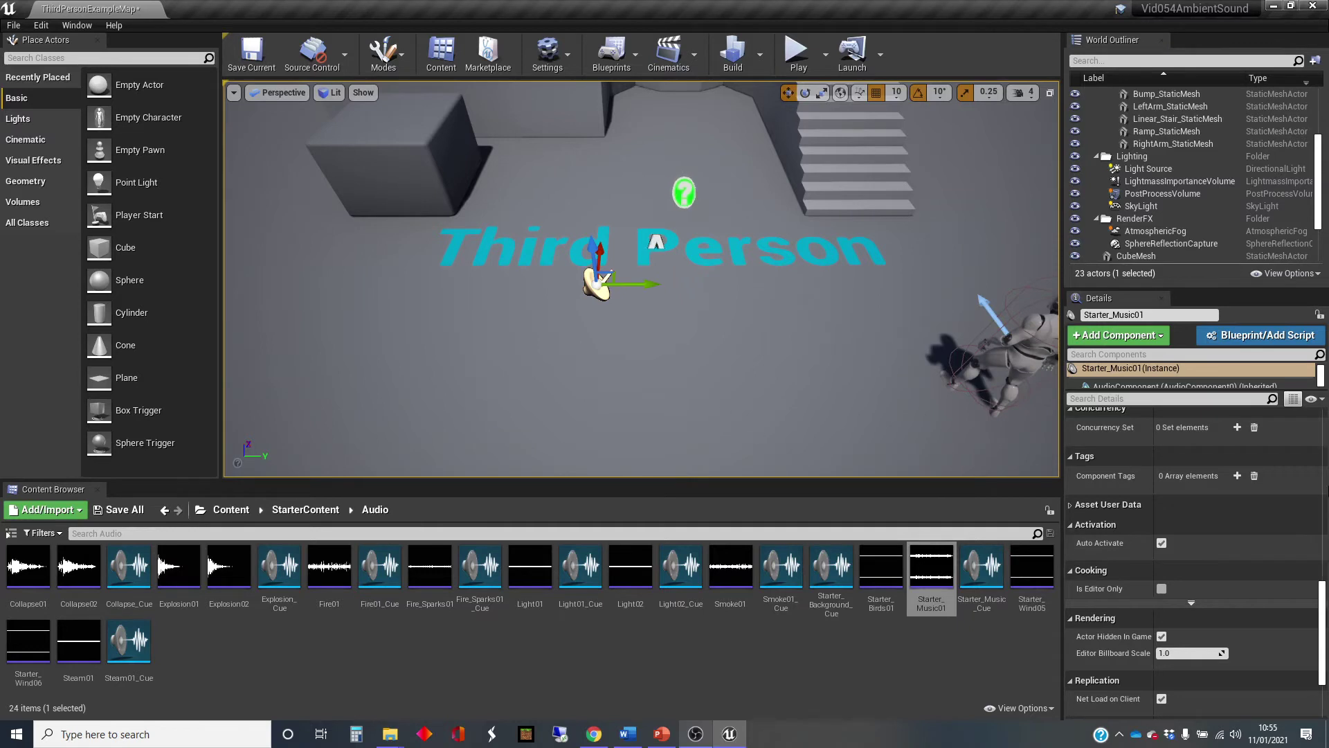
Play-test the level with Auto Activate turned off for Starter_Music01, and re-enable the option after stopping
{"action": "left_click", "coordinate": [1162, 544]}
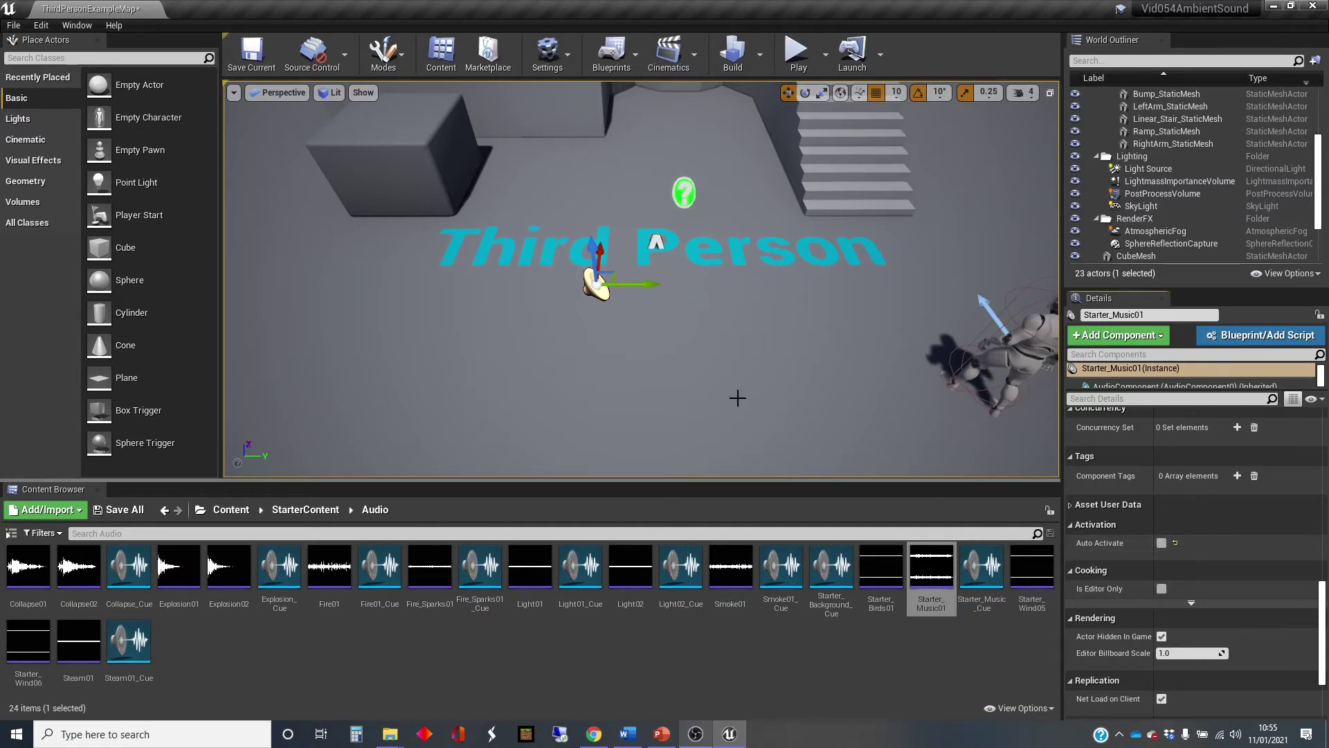
{"action": "left_click", "coordinate": [796, 52]}
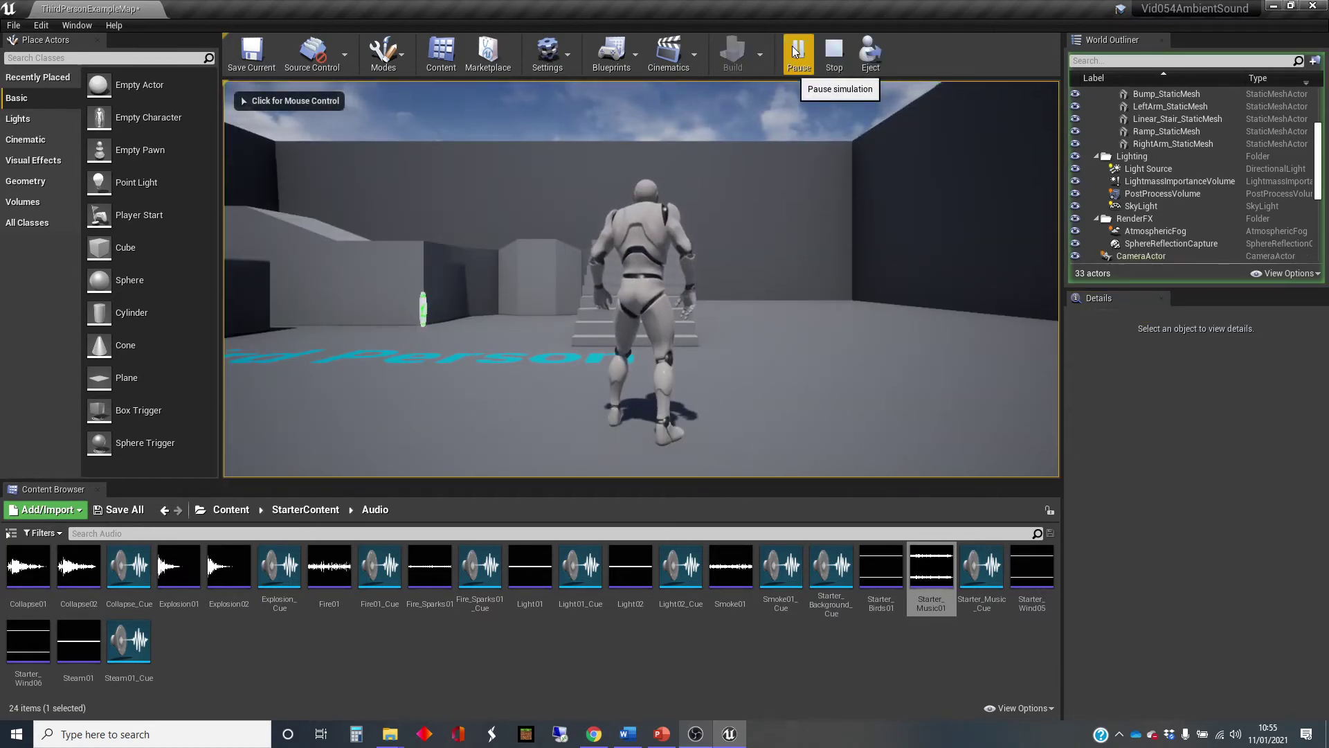
{"action": "key", "text": "Escape"}
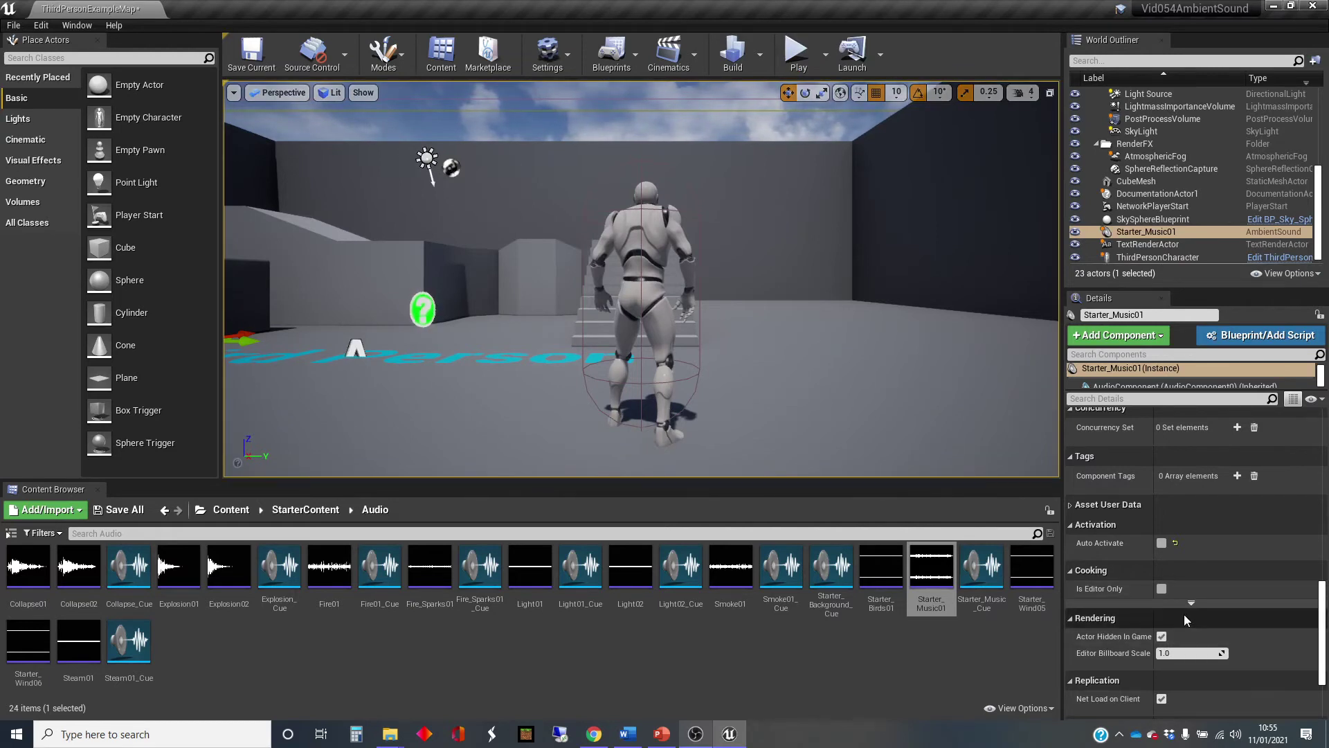
{"action": "left_click", "coordinate": [1161, 543]}
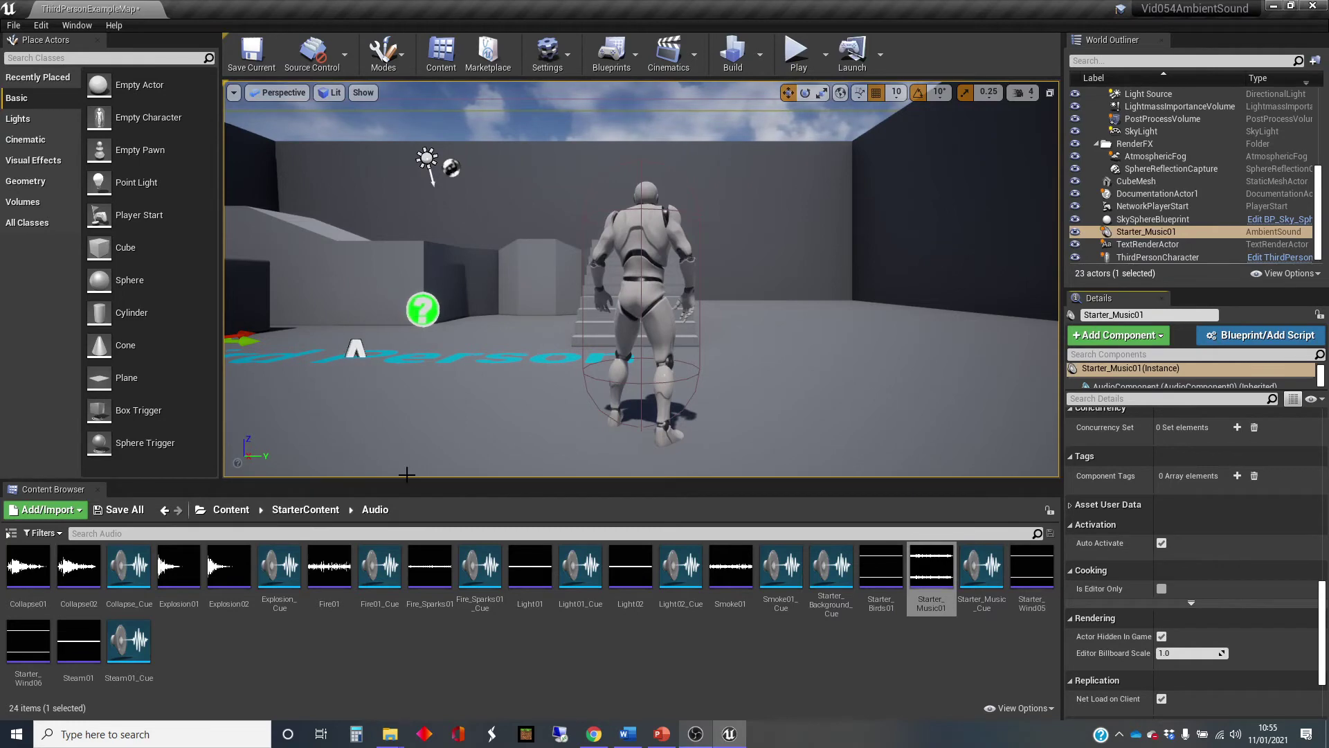
Place the Explosion02 sound wave on the floor between the Starter_Music01 actor and the character
{"action": "left_click_drag", "start_coordinate": [484, 404], "coordinate": [384, 325]}
{"action": "right_click_drag", "start_coordinate": [384, 325], "coordinate": [486, 386]}
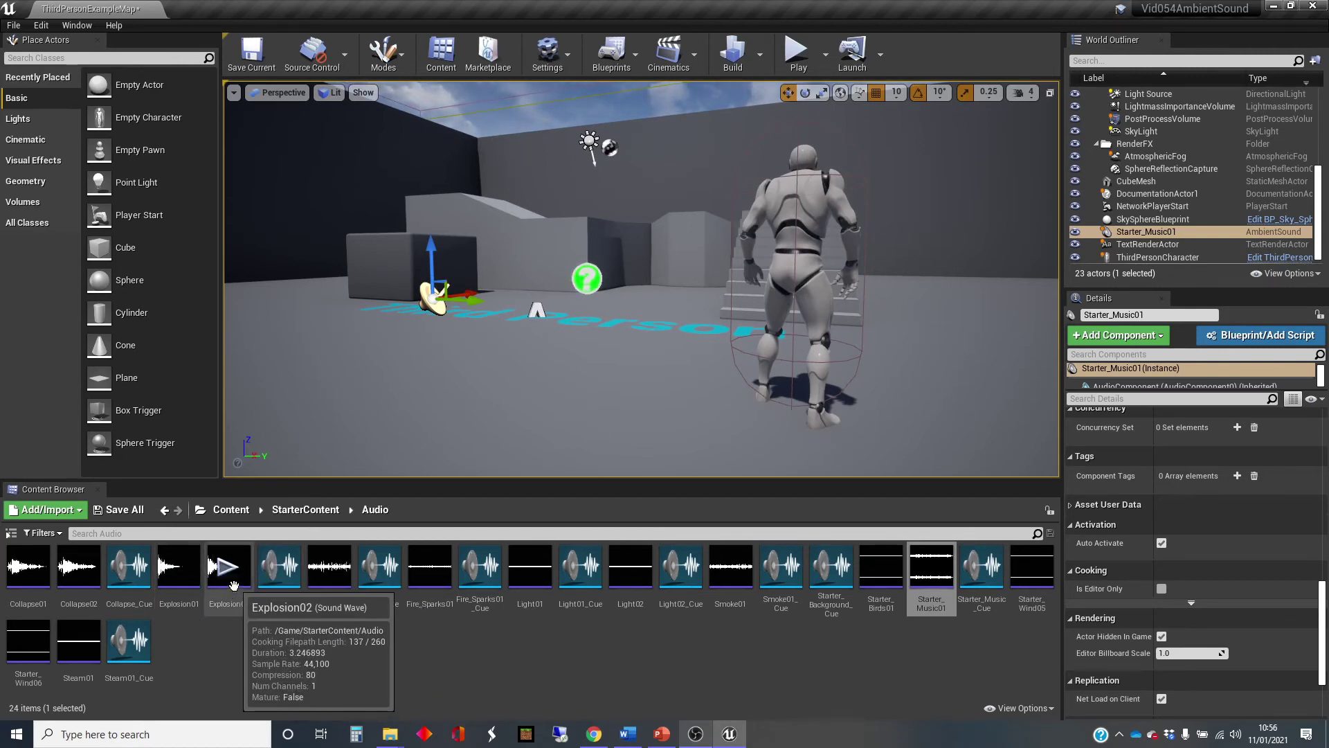
{"action": "left_click_drag", "start_coordinate": [230, 586], "coordinate": [522, 361]}
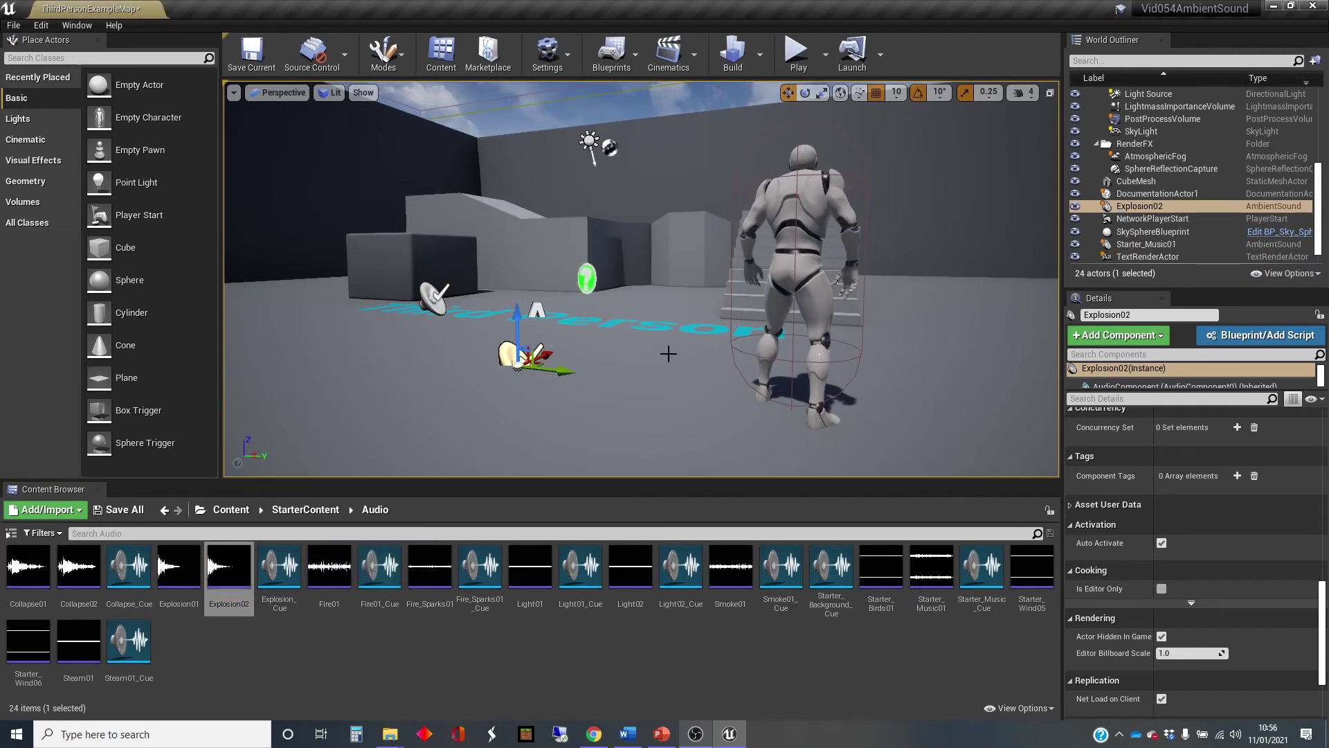
{"action": "right_click_drag", "start_coordinate": [625, 239], "coordinate": [631, 266]}
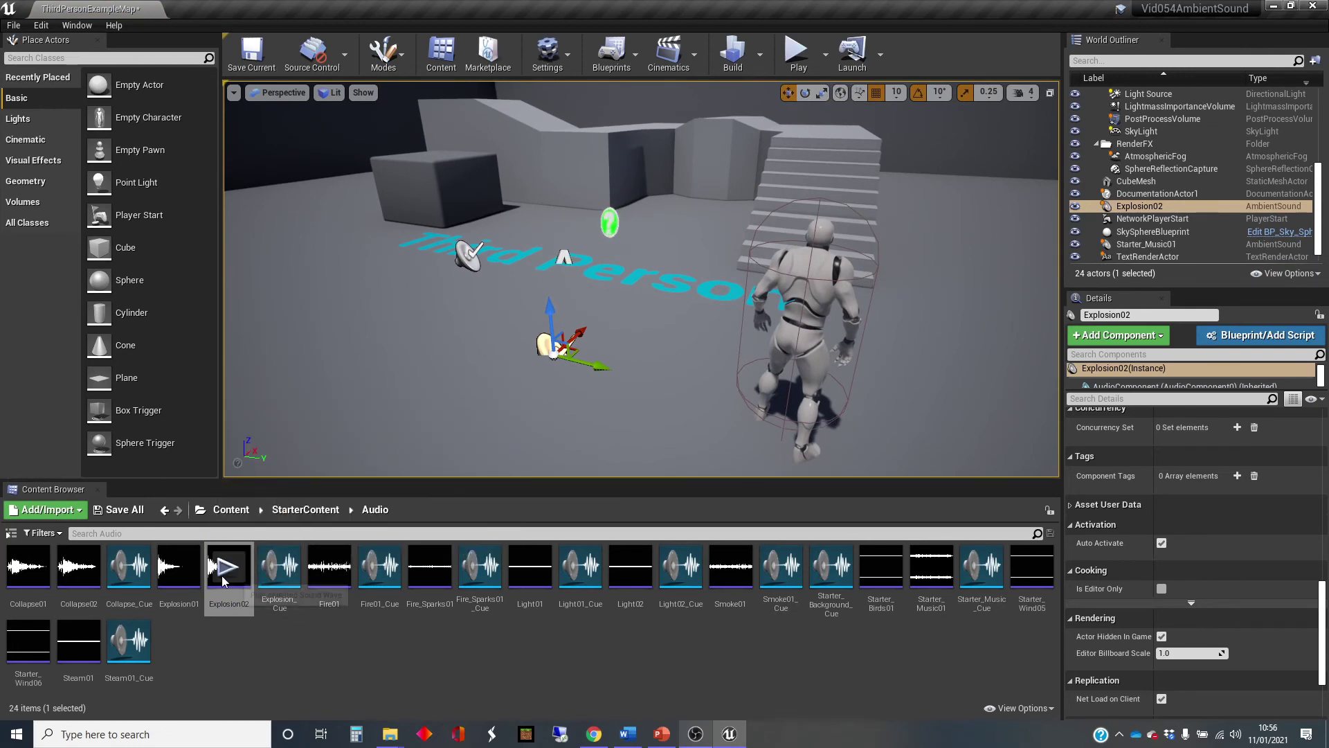
Play-test the level briefly to listen to the explosion sound together with the music, and stop the session
{"action": "left_click", "coordinate": [797, 52]}
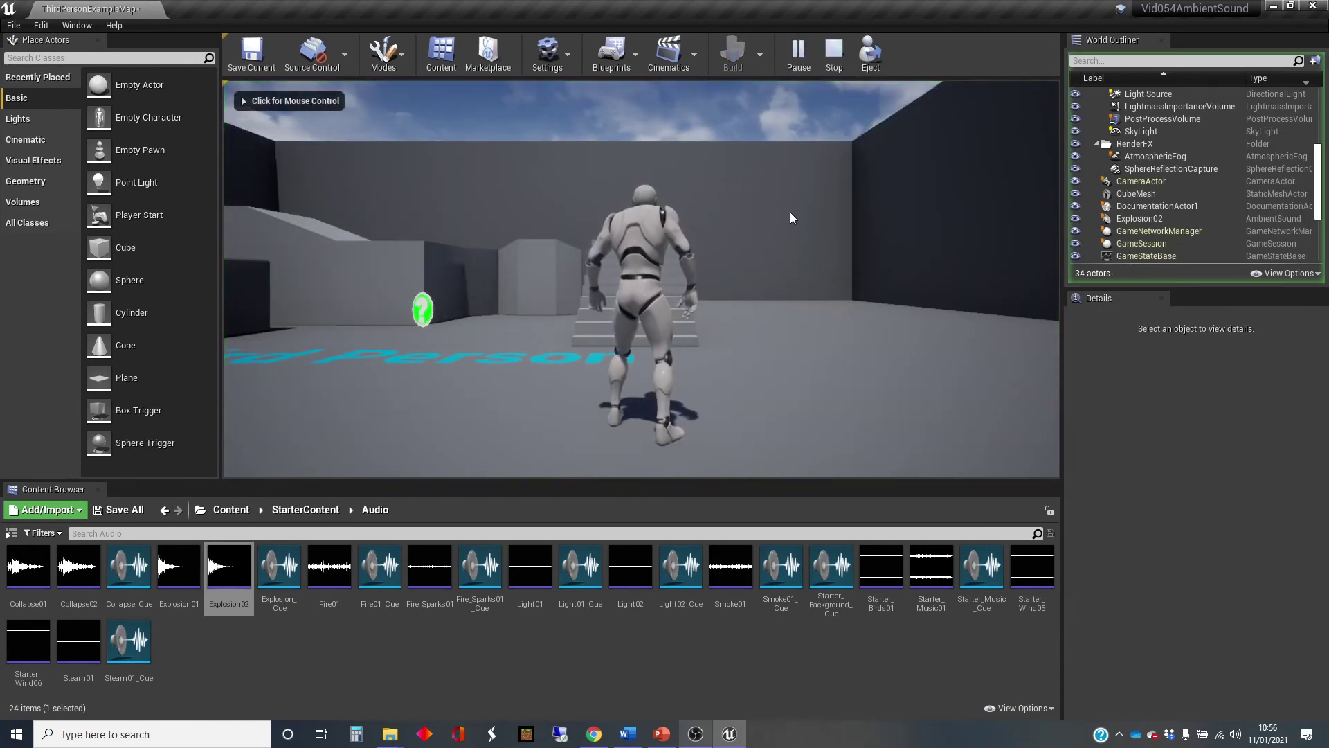
{"action": "key", "text": "Escape"}
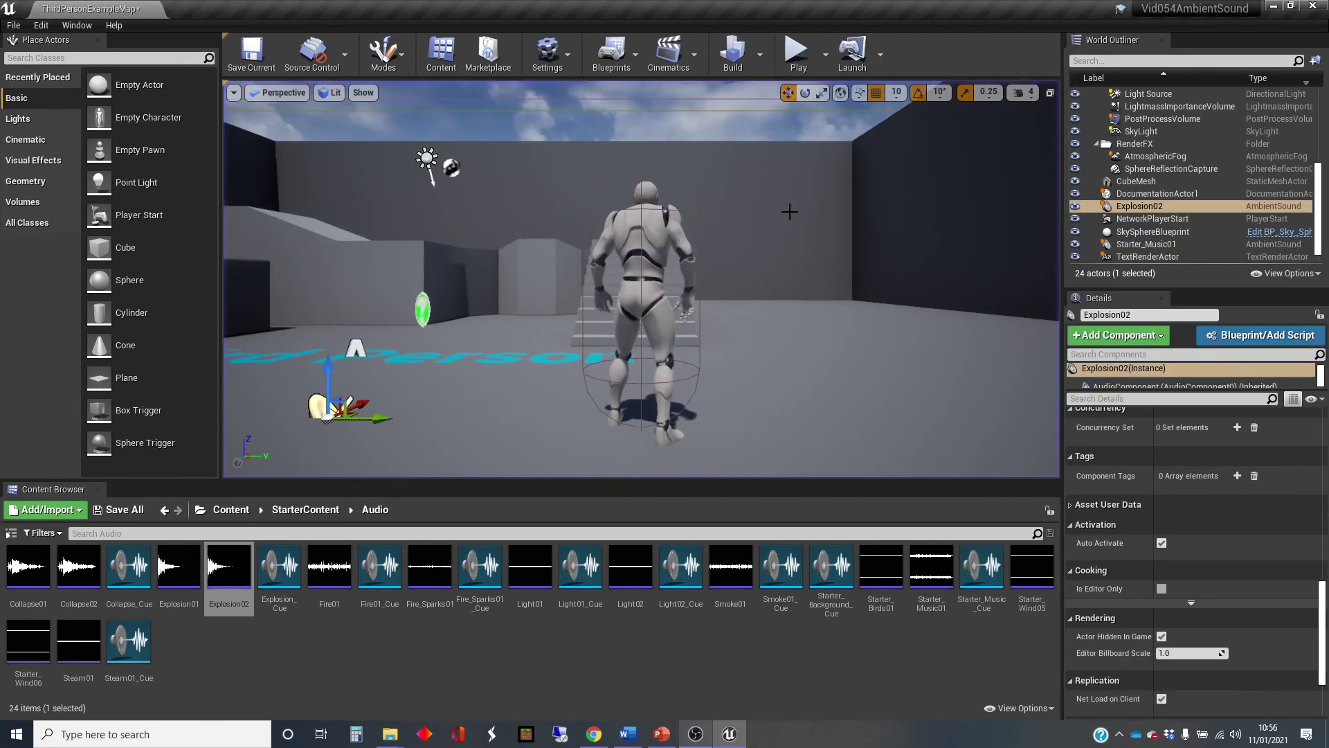
{"action": "right_click_drag", "start_coordinate": [789, 213], "coordinate": [786, 244]}
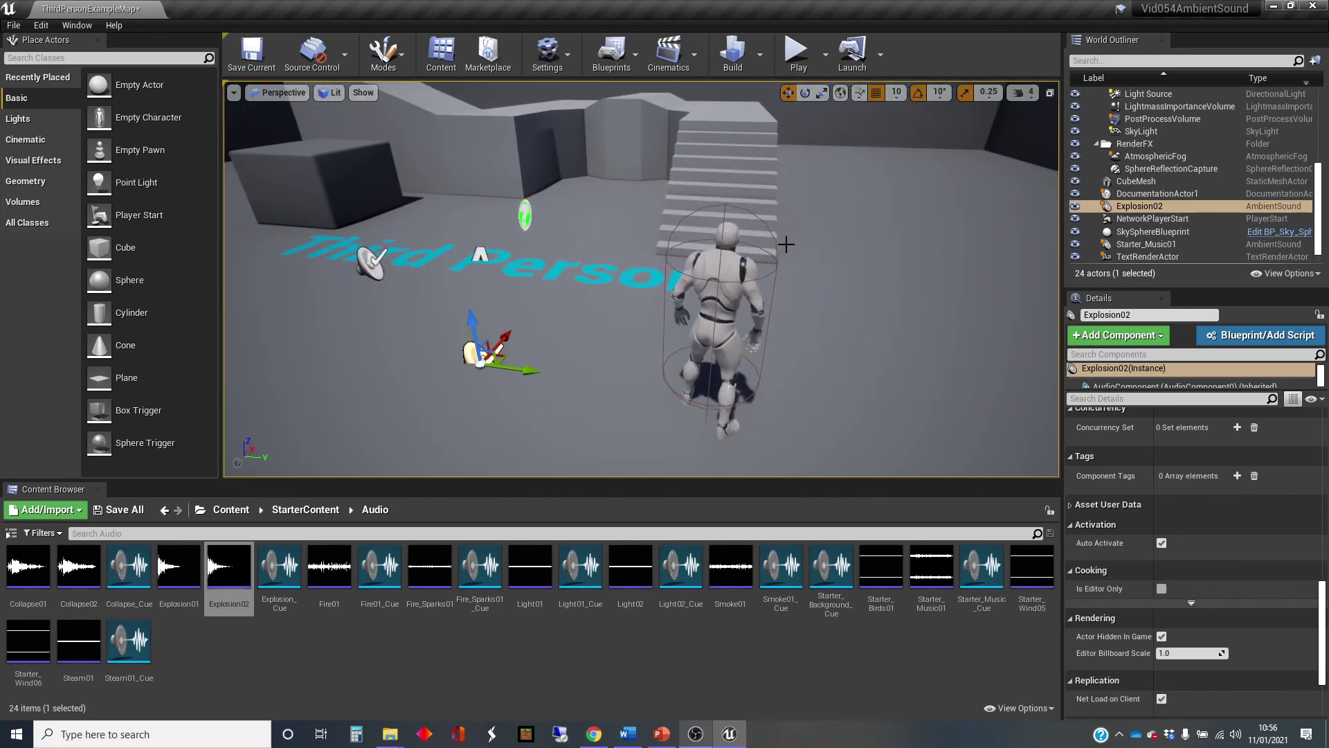